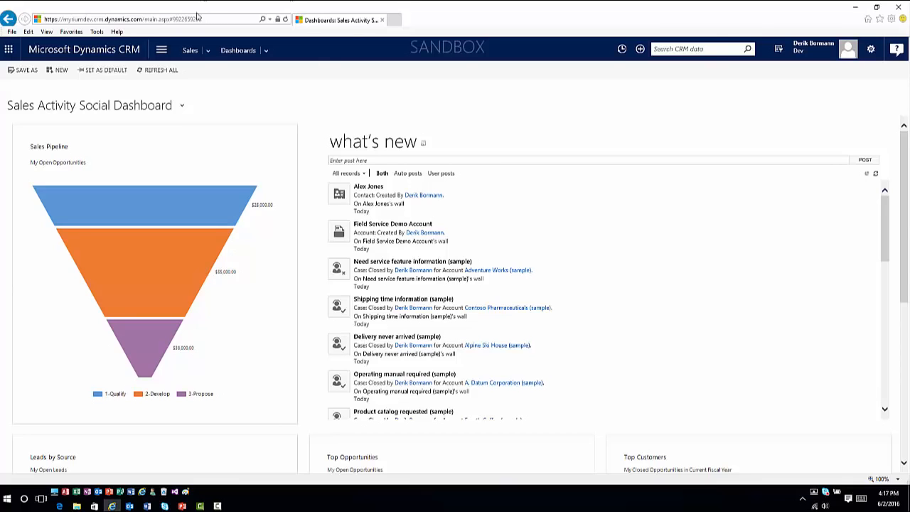
# Step: Open the Field Service administration page and review the active work order types
pyautogui.click(157, 55)
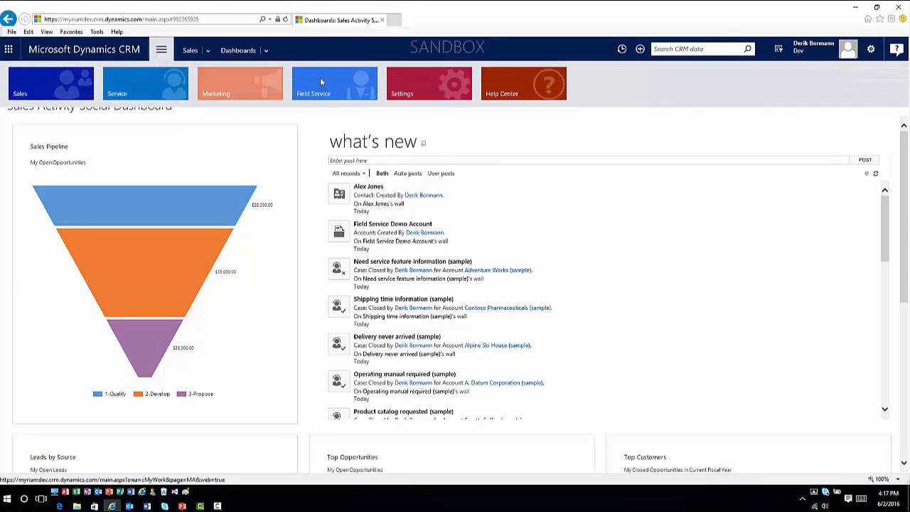
pyautogui.click(329, 83)
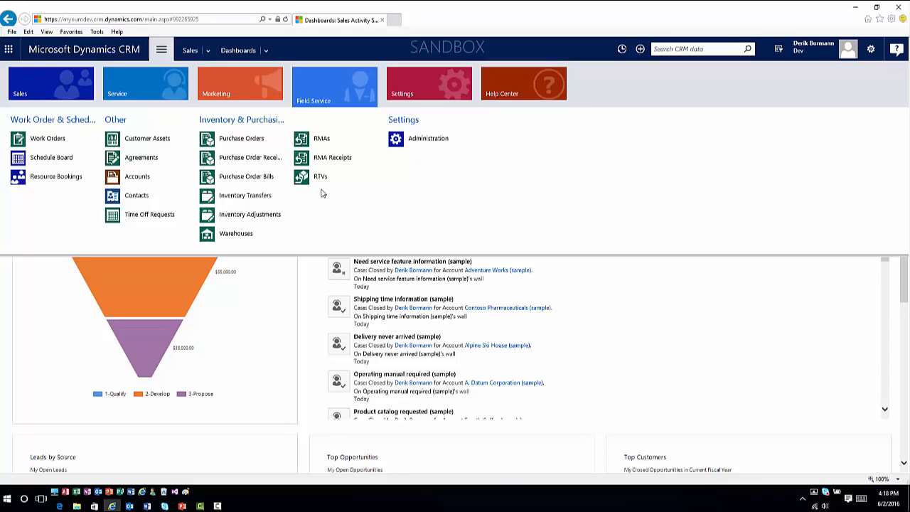
pyautogui.click(435, 142)
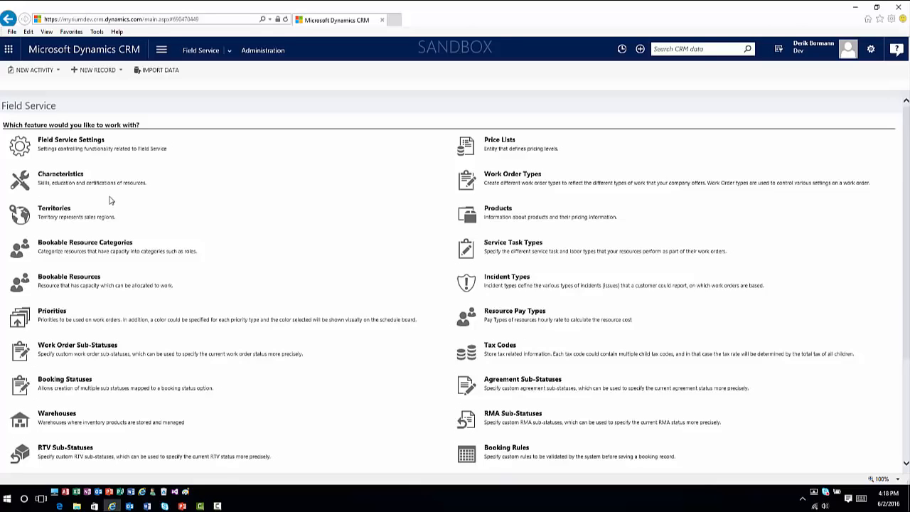
pyautogui.click(516, 180)
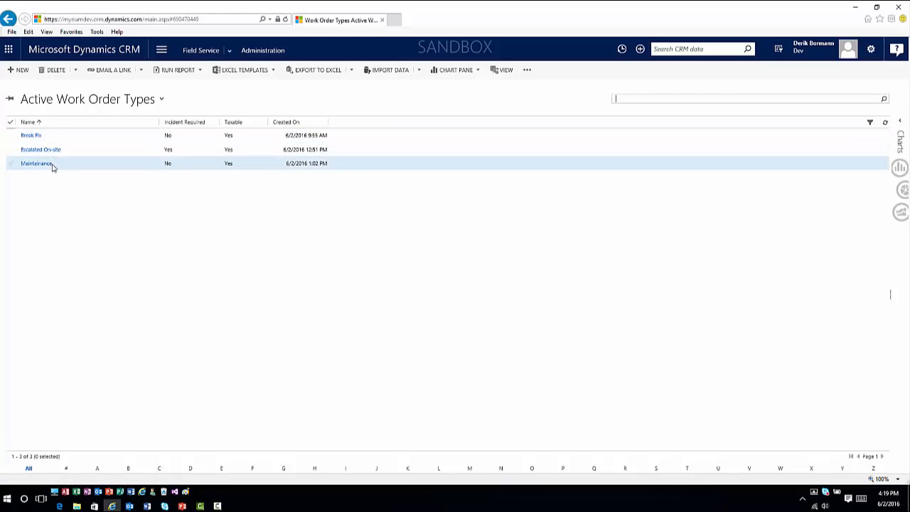
# Step: Review the bookable resource categories and the active bookable resources in Field Service administration
pyautogui.click(7, 20)
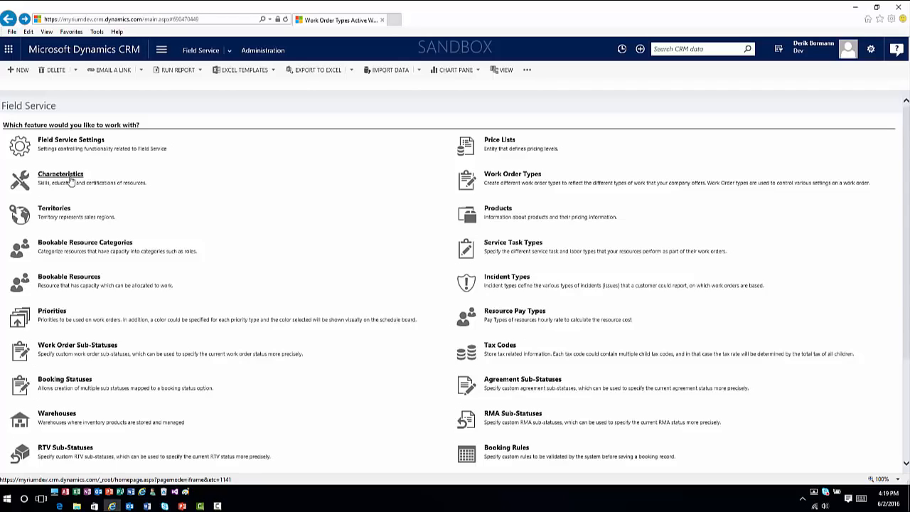
pyautogui.click(95, 246)
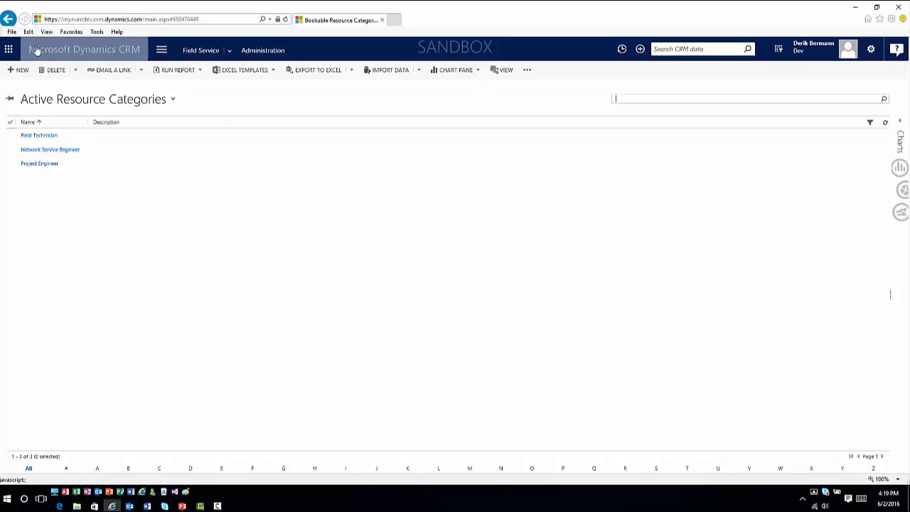
pyautogui.click(9, 20)
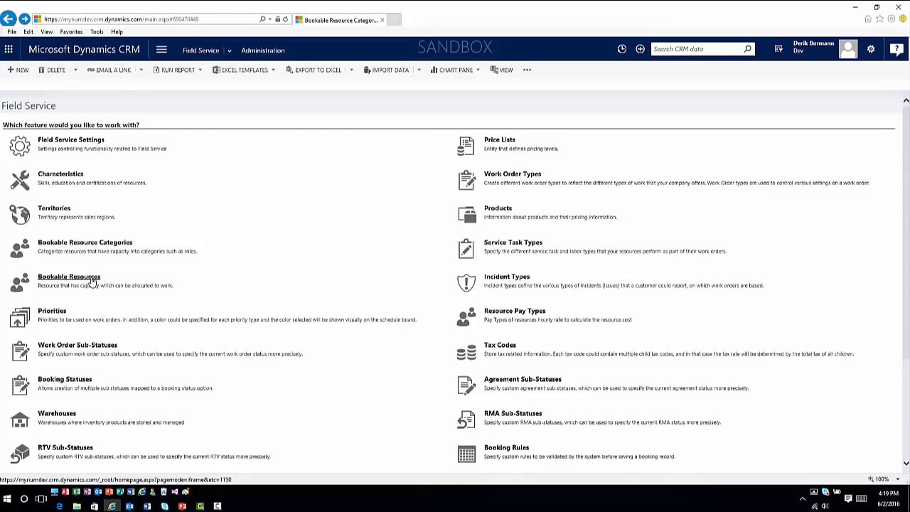
pyautogui.click(69, 276)
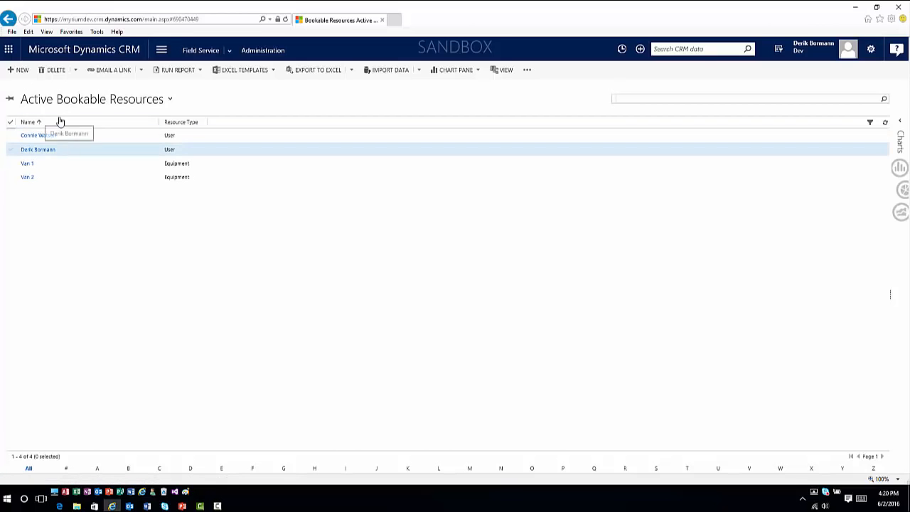
# Step: Start a new bookable resource and try the Equipment, Account and User resource types on its form
pyautogui.click(13, 71)
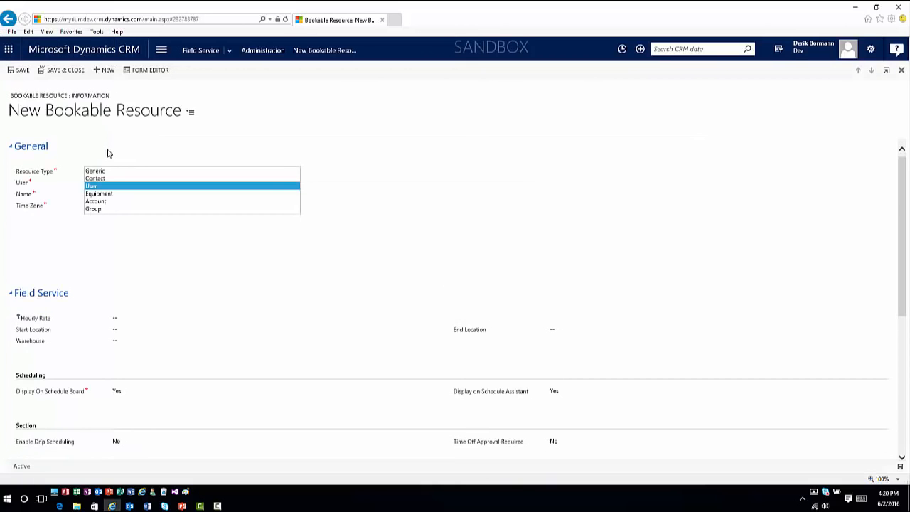
pyautogui.click(104, 194)
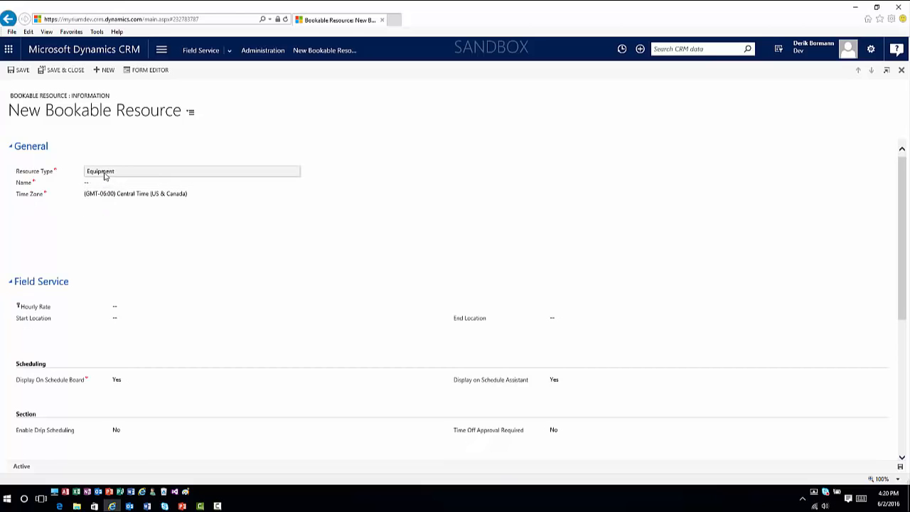
pyautogui.click(105, 173)
pyautogui.click(105, 202)
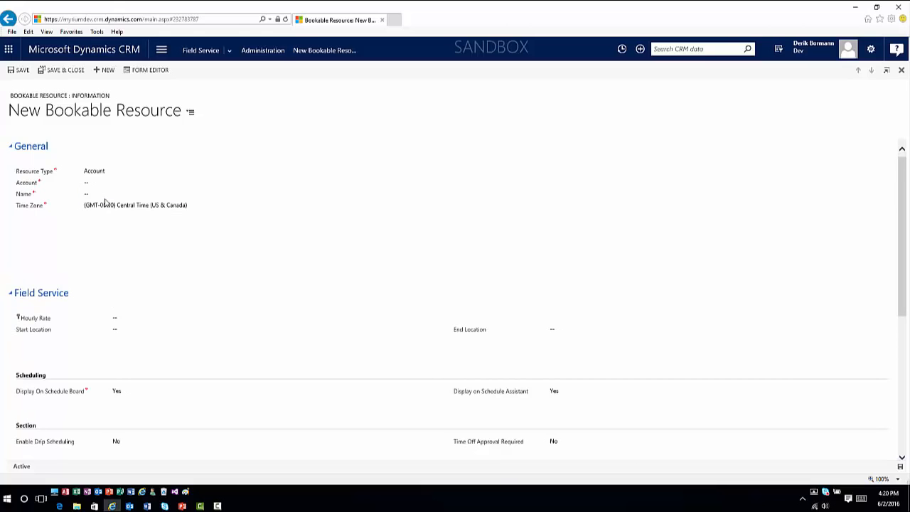
pyautogui.click(118, 173)
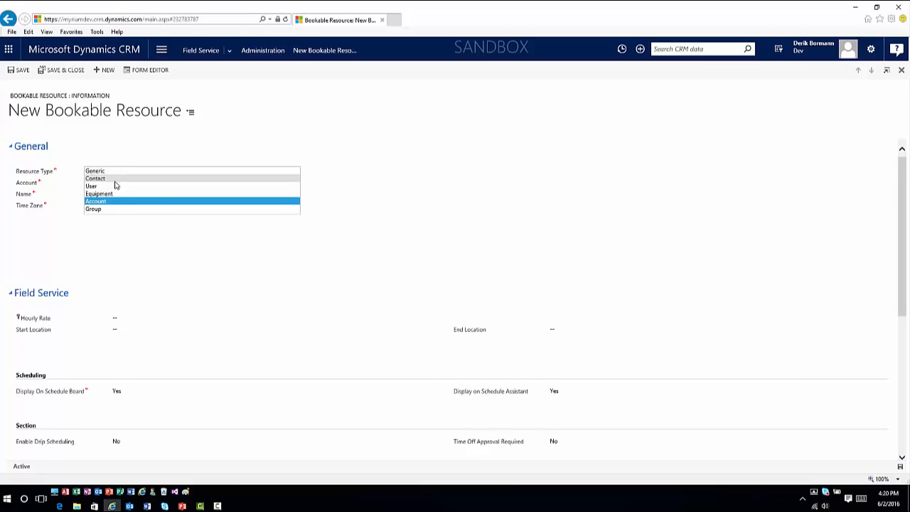
pyautogui.click(108, 187)
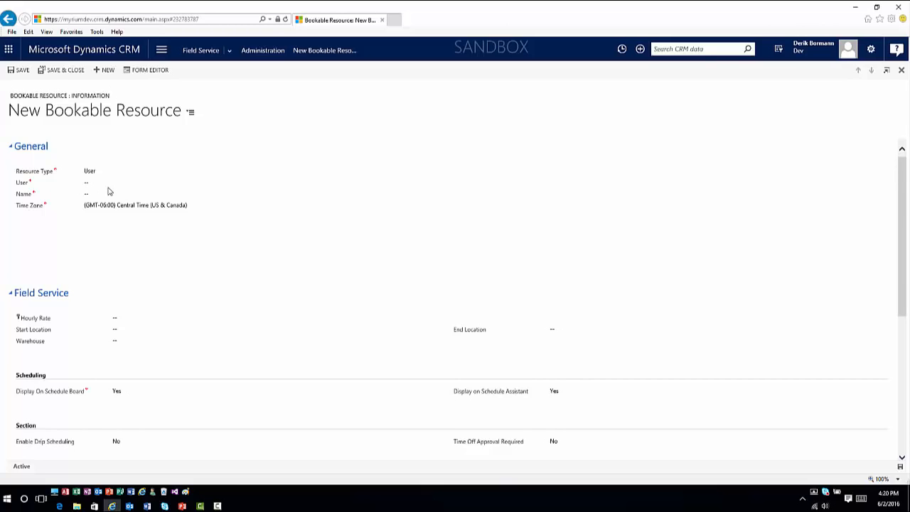
# Step: Leave the new bookable resource form unsaved and look at the incident types in Field Service administration
pyautogui.rightClick(7, 20)
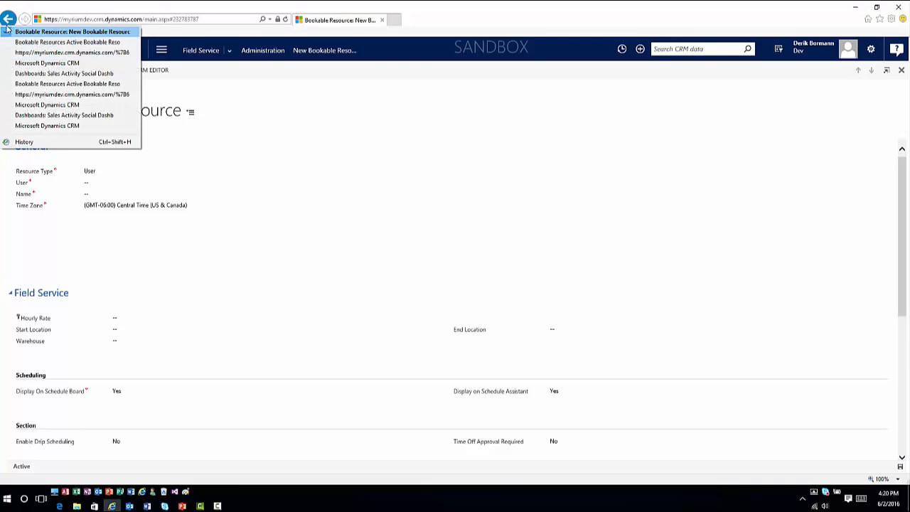
pyautogui.click(8, 31)
pyautogui.click(501, 282)
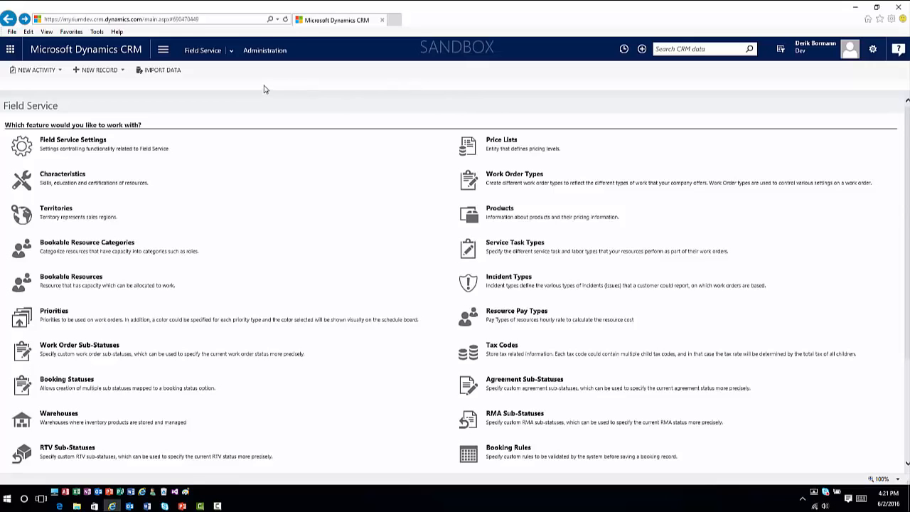
# Step: Open the Field Service Demo Account record from the Field Service accounts
pyautogui.click(231, 51)
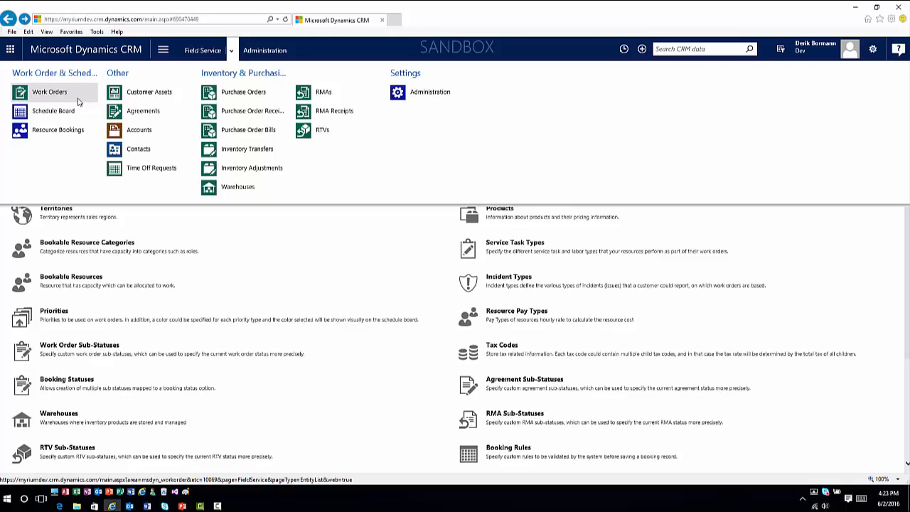
pyautogui.click(139, 130)
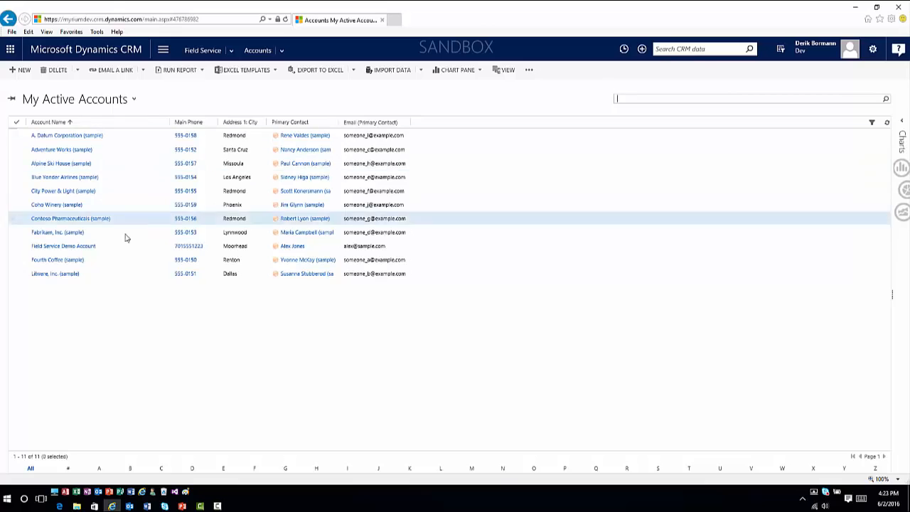
pyautogui.click(84, 246)
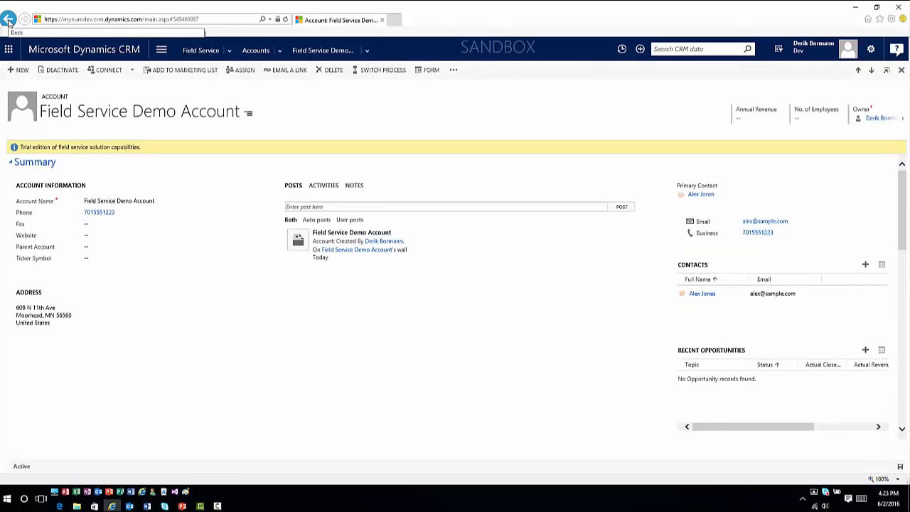
pyautogui.press('alt')
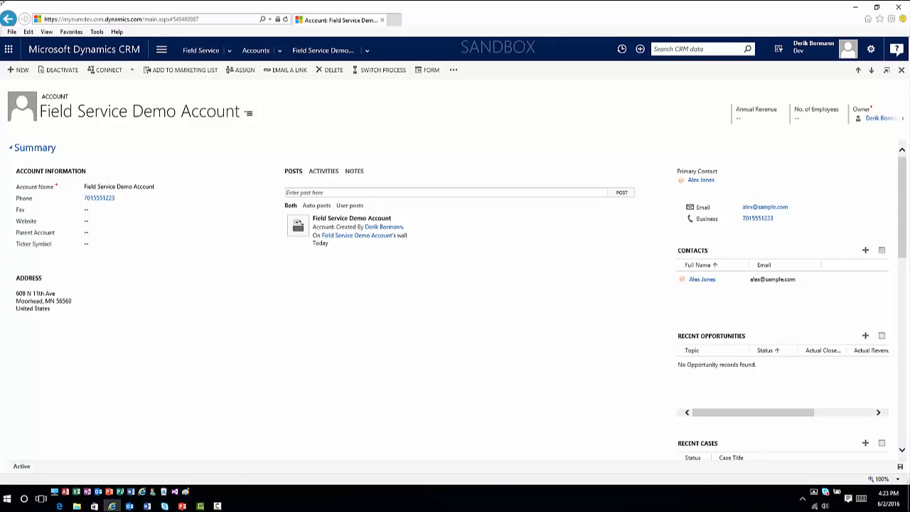
# Step: Check the demo account's address on the Geo Code map and close the map
pyautogui.click(454, 70)
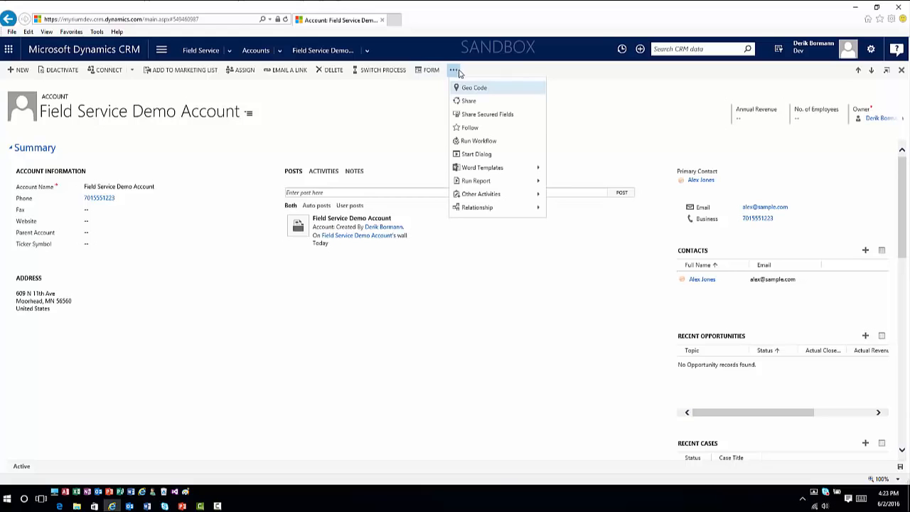
pyautogui.click(476, 89)
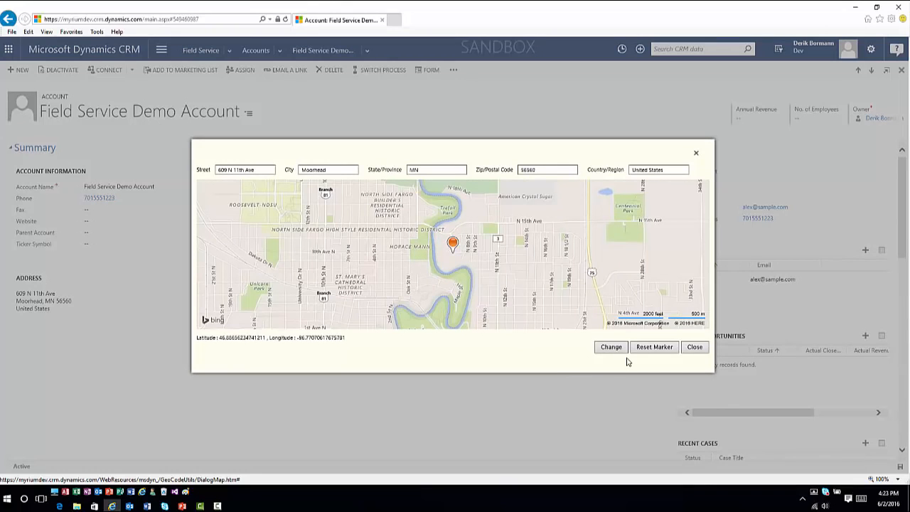
pyautogui.click(694, 348)
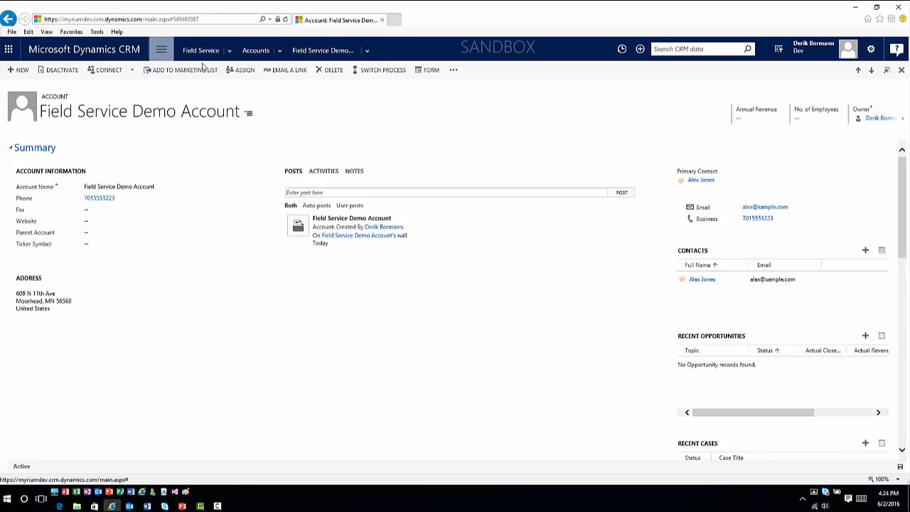
# Step: Create a new work order with Adventure Works (sample) as its service account
pyautogui.click(228, 52)
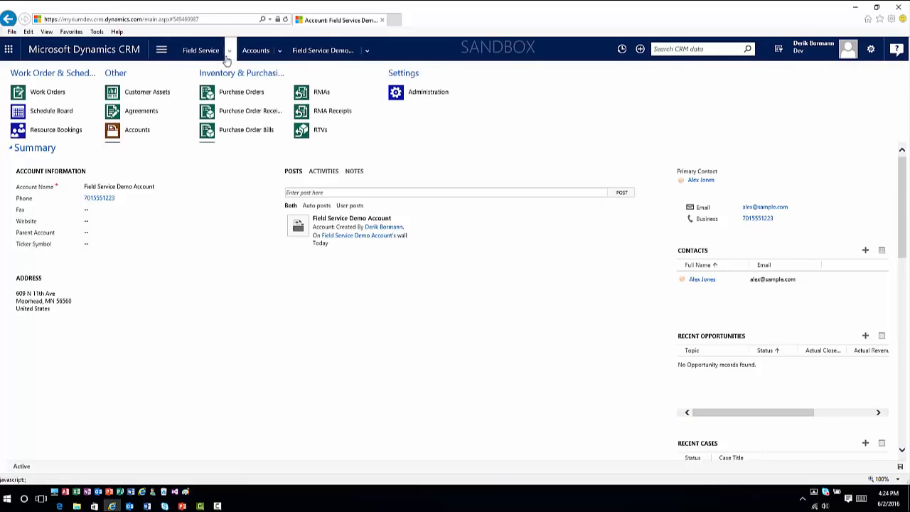
pyautogui.click(51, 97)
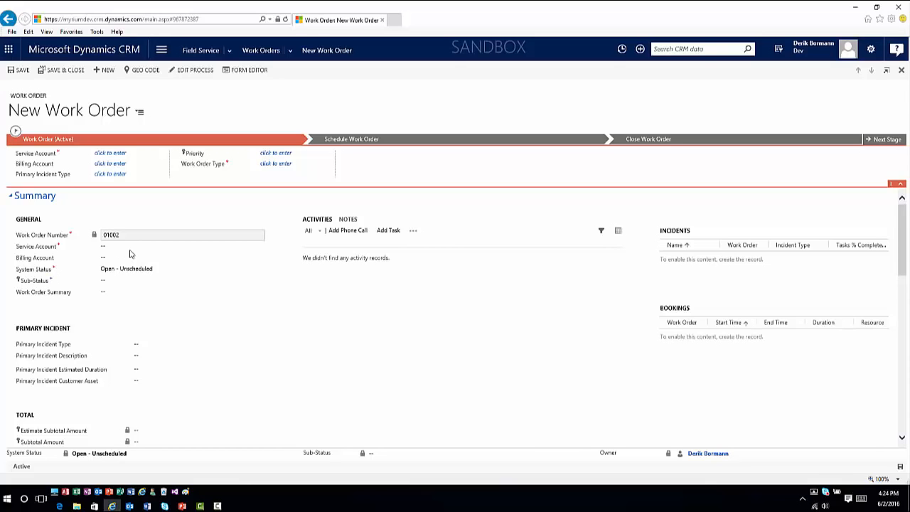
pyautogui.click(130, 247)
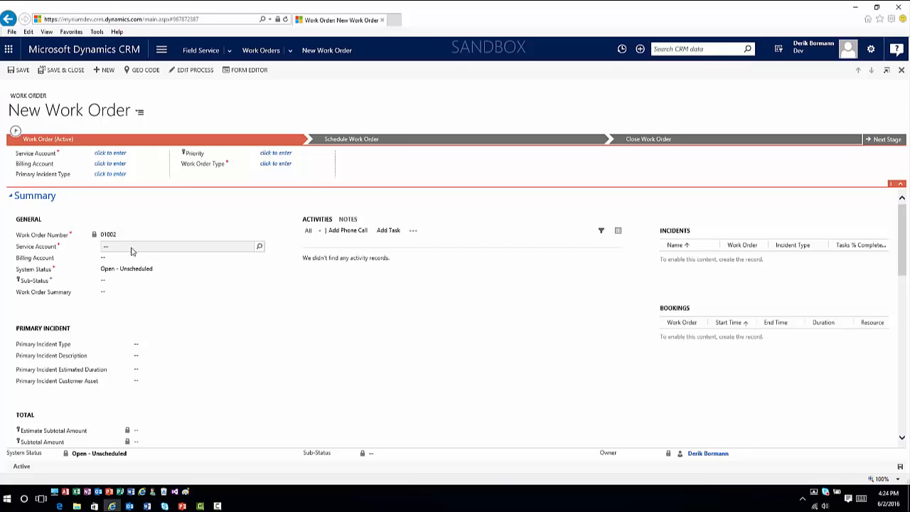
pyautogui.click(258, 249)
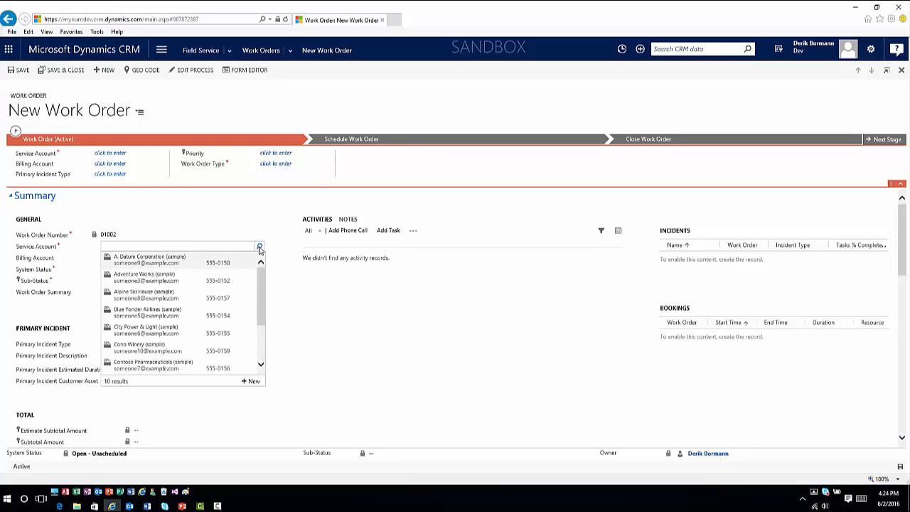
pyautogui.click(168, 283)
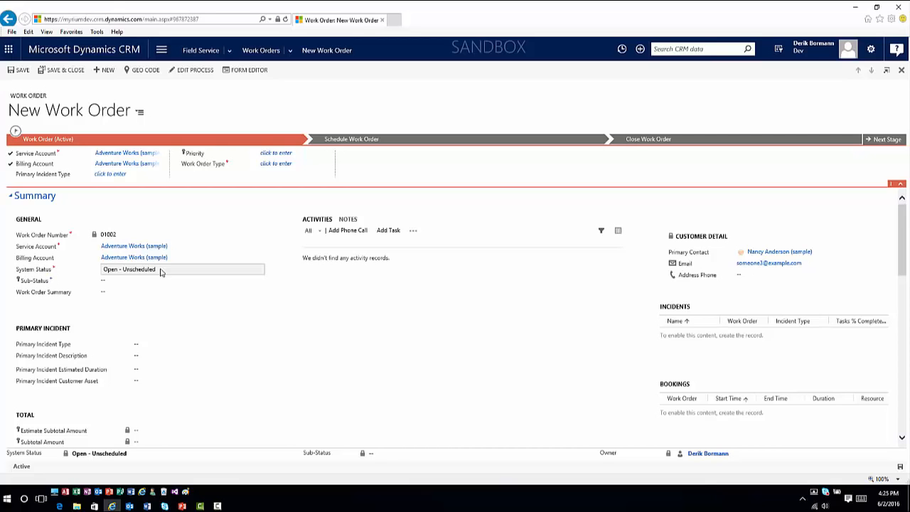
# Step: Set the work order's primary incident type to Printer Maintainance
pyautogui.scroll(-1, 204, 333)
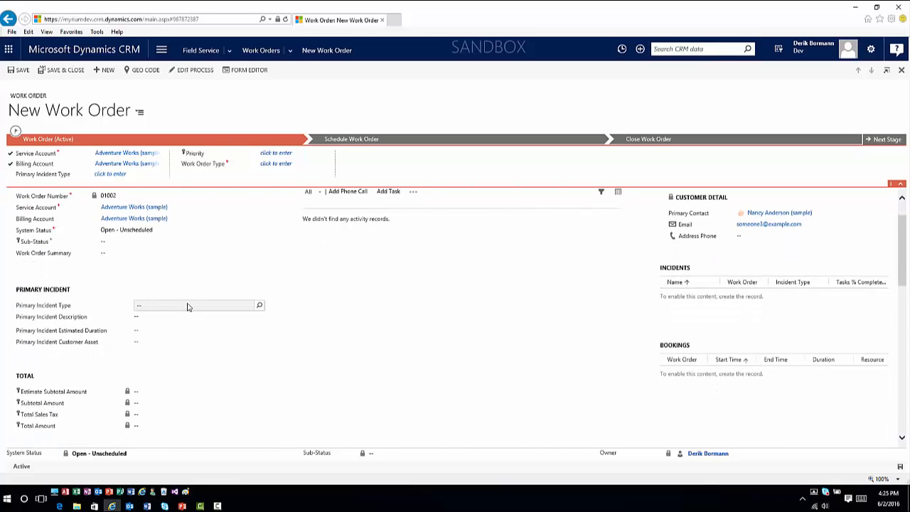
pyautogui.click(260, 306)
pyautogui.click(188, 320)
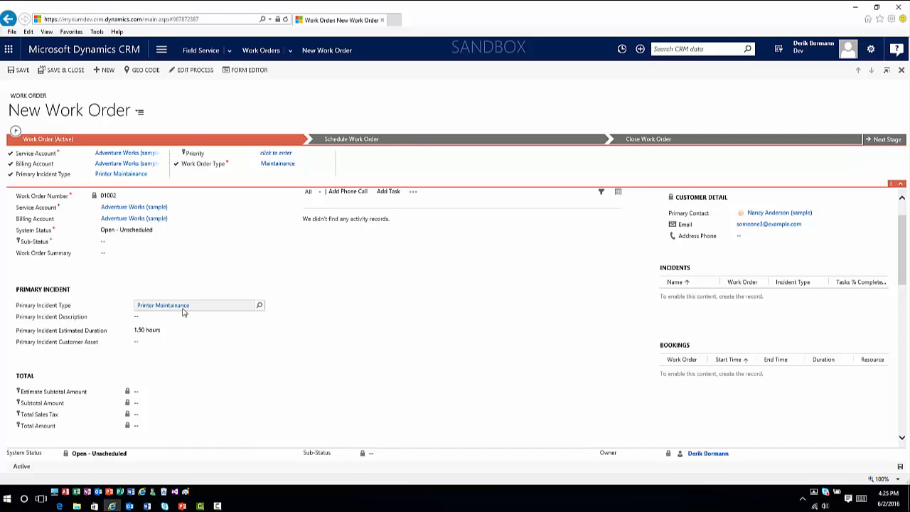
# Step: Set the work order's sales tax code to Standard Service Agreement and review the remaining settings
pyautogui.scroll(-1, 183, 311)
pyautogui.scroll(-1, 183, 310)
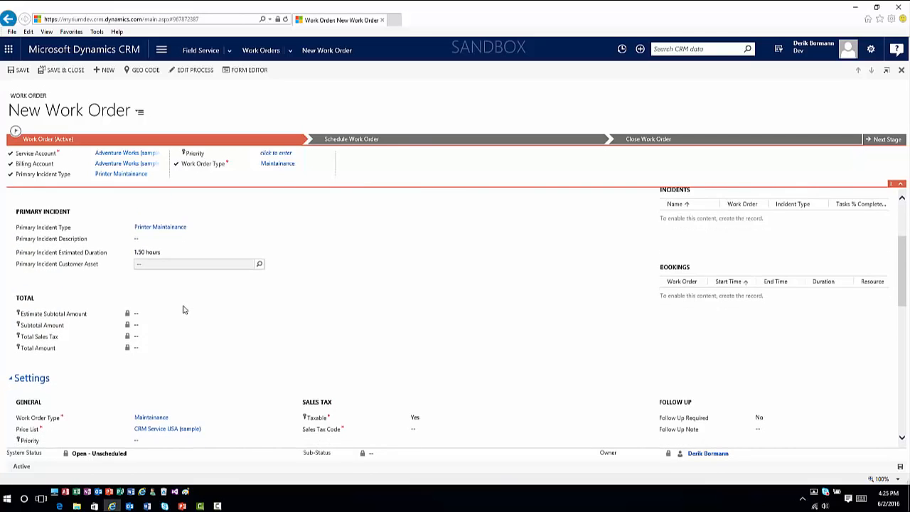
pyautogui.scroll(-2, 184, 310)
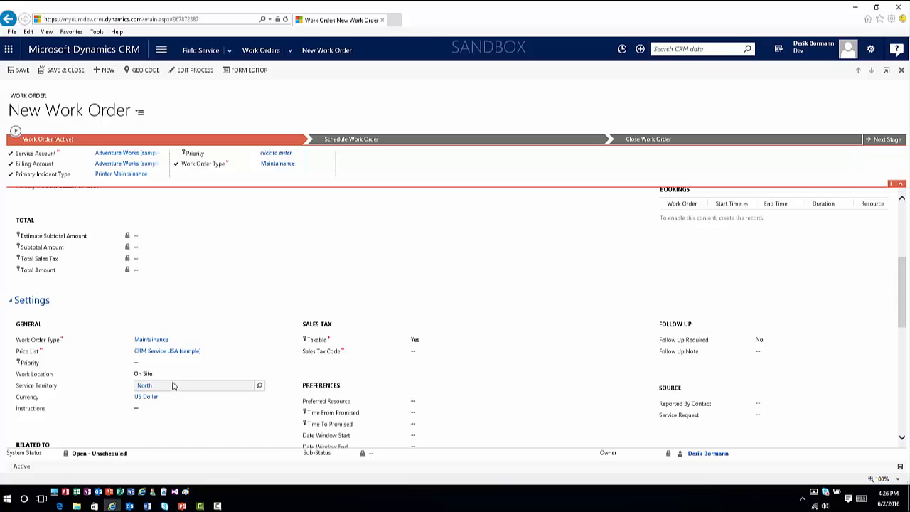
pyautogui.click(428, 353)
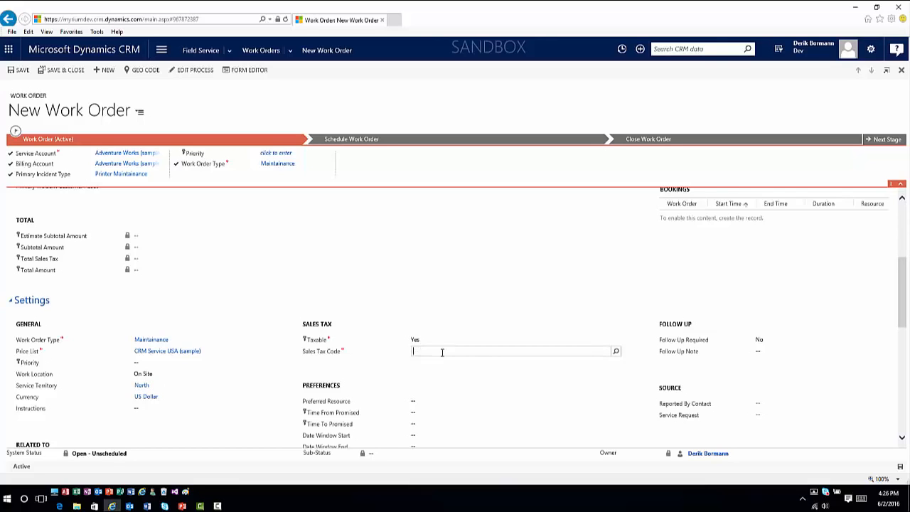
pyautogui.click(618, 355)
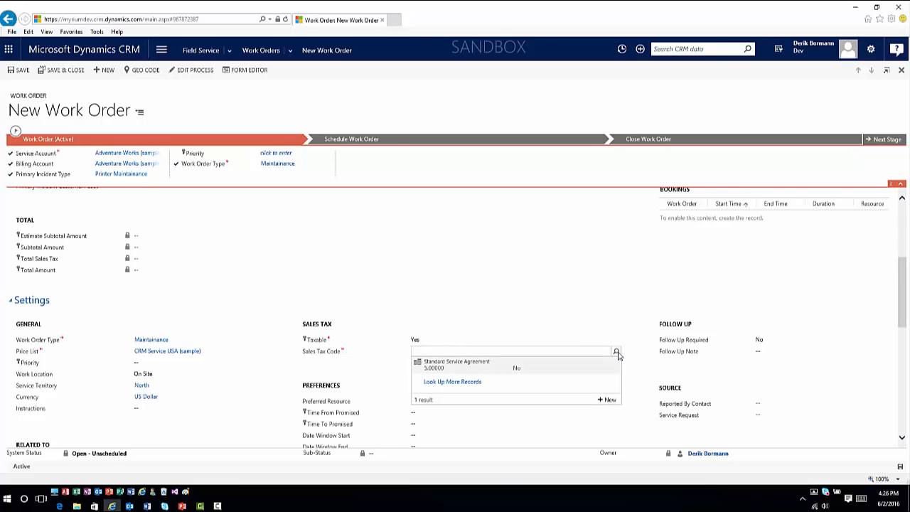
pyautogui.click(443, 365)
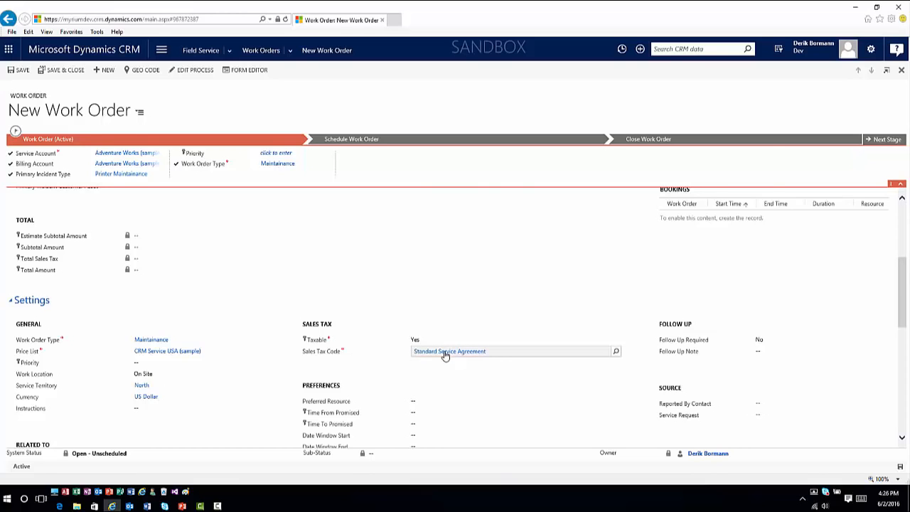
pyautogui.scroll(-3, 440, 359)
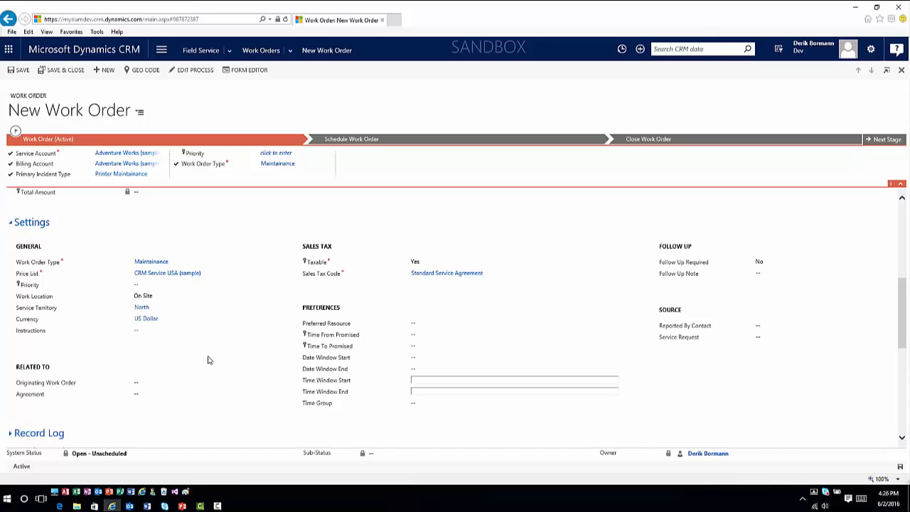
# Step: Save the new work order and set its sales tax code to Standard Service Agreement again
pyautogui.scroll(-1, 197, 388)
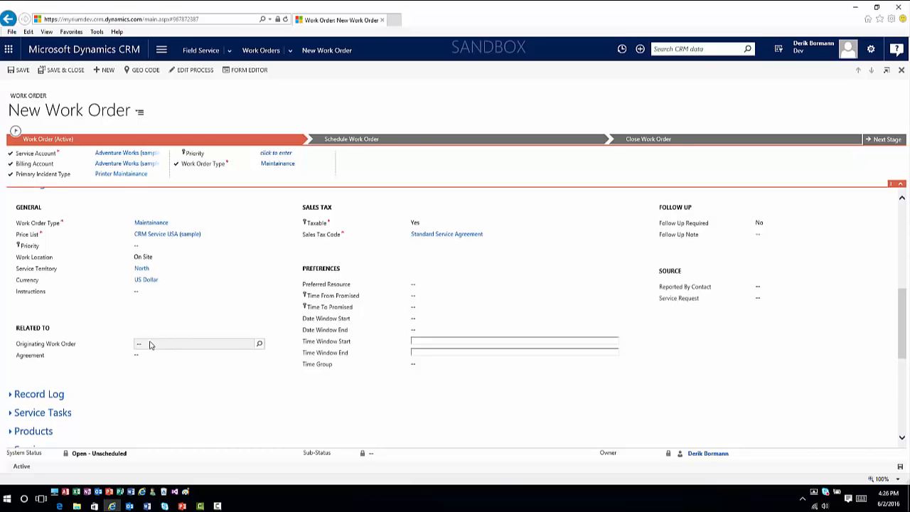
pyautogui.scroll(-1, 154, 356)
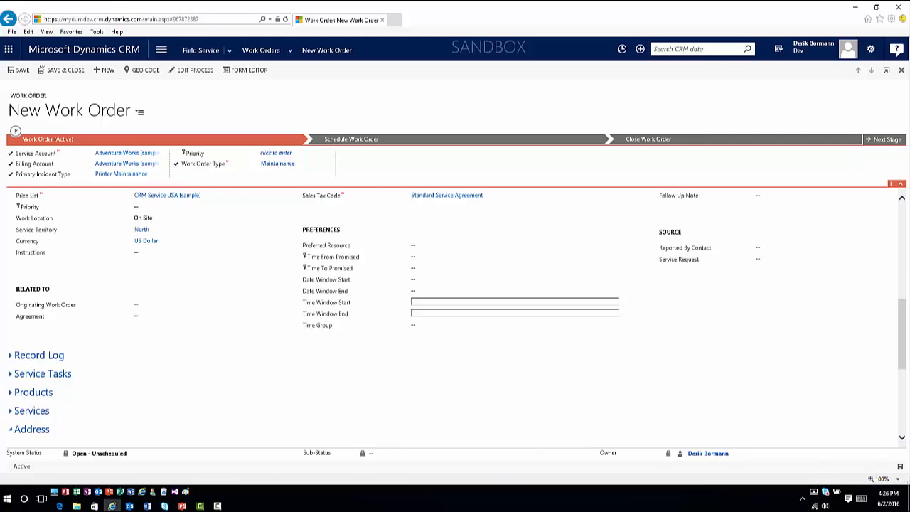
pyautogui.click(21, 70)
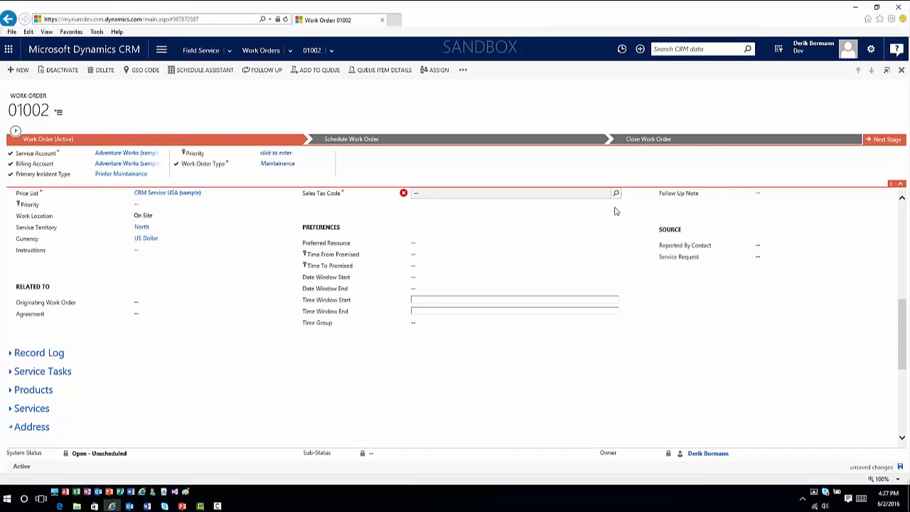
pyautogui.click(615, 194)
pyautogui.click(456, 205)
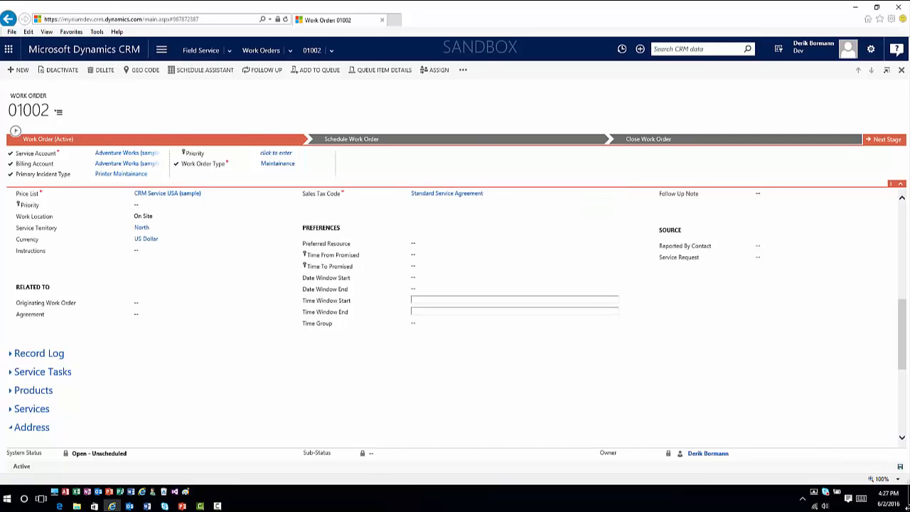
# Step: Expand the saved work order's Service Tasks section and check its tasks against the total amounts
pyautogui.scroll(-1, 114, 351)
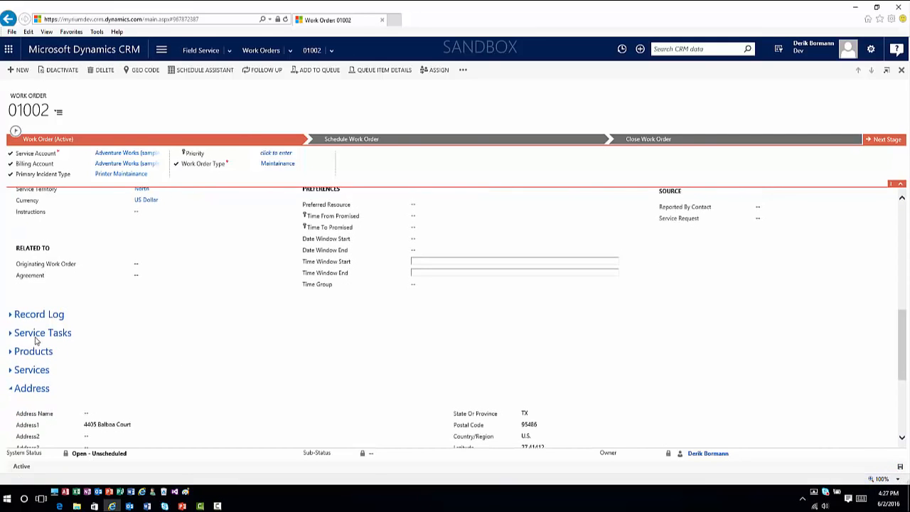
pyautogui.click(10, 334)
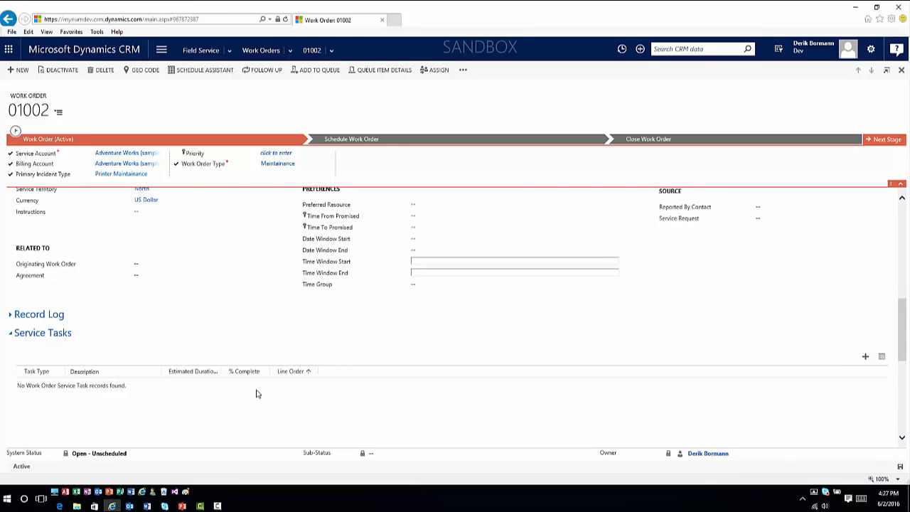
pyautogui.scroll(5, 172, 303)
pyautogui.scroll(-10, 172, 303)
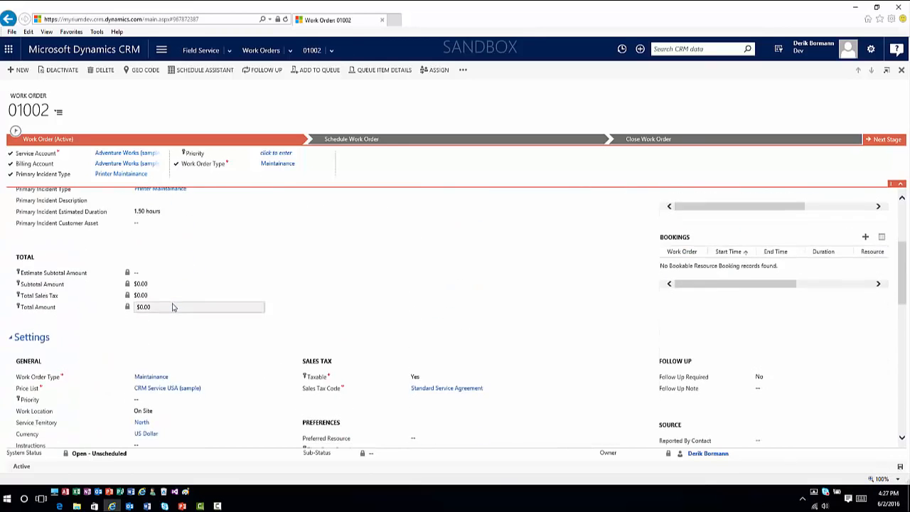
pyautogui.scroll(-1, 173, 311)
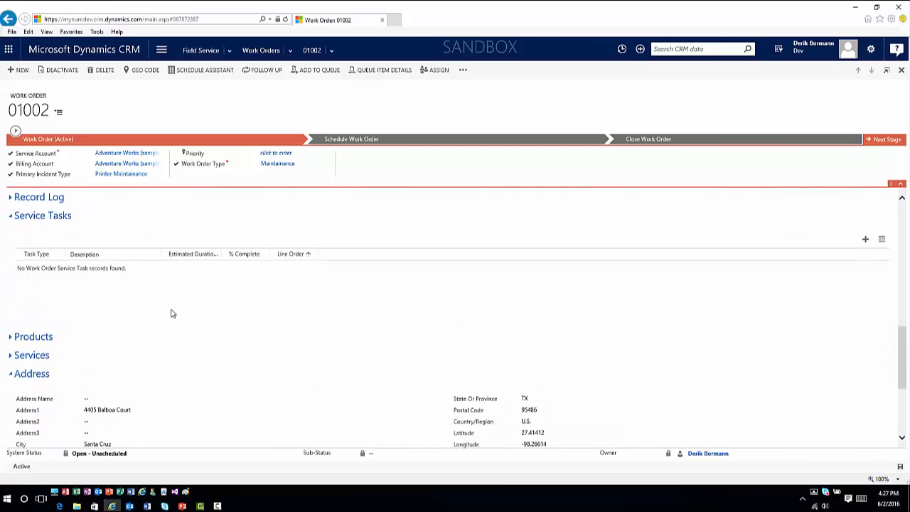
# Step: Reopen the Adventure Works (sample) work order from the list of active work orders
pyautogui.click(260, 50)
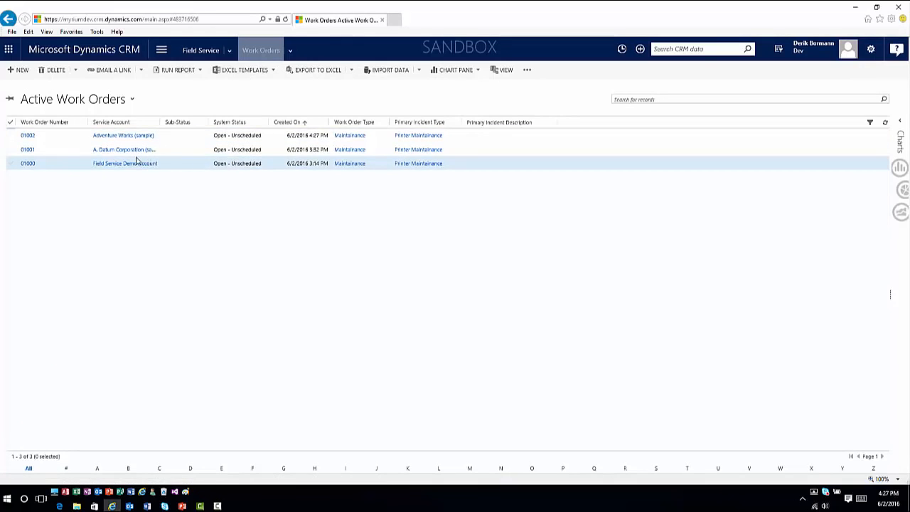
pyautogui.click(130, 138)
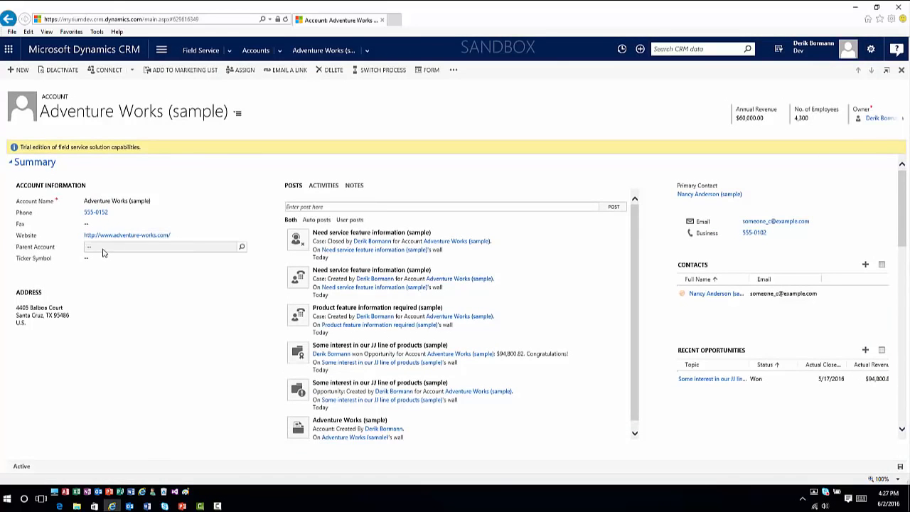
pyautogui.click(8, 20)
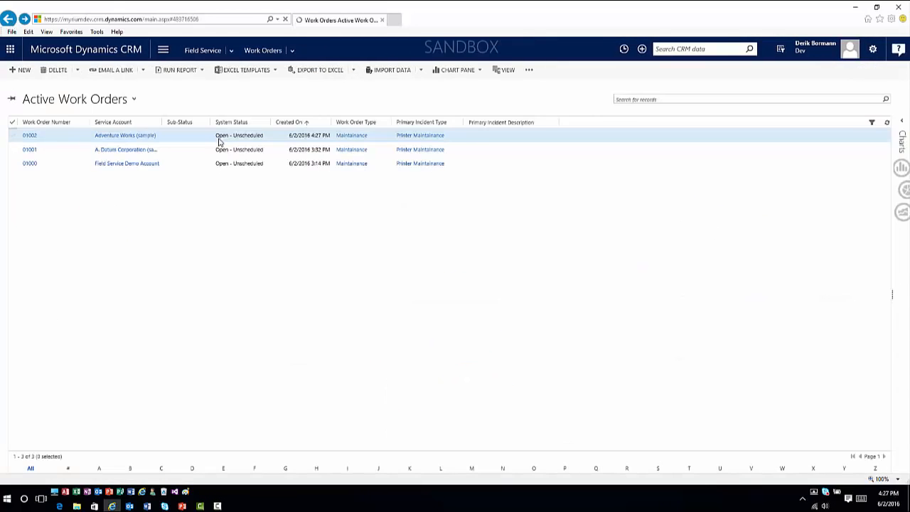
pyautogui.click(175, 137)
pyautogui.doubleClick(177, 142)
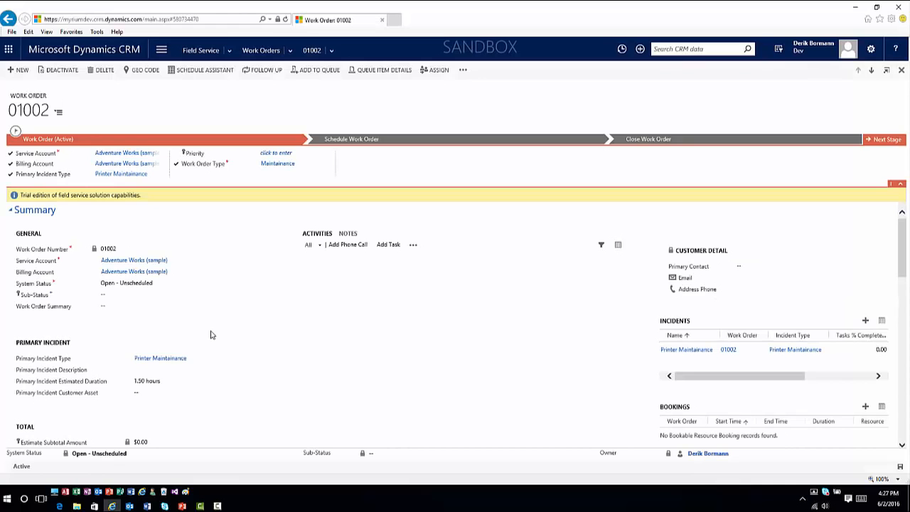
# Step: Review the service tasks, their estimated durations and the totals on the reopened work order
pyautogui.scroll(-5, 121, 355)
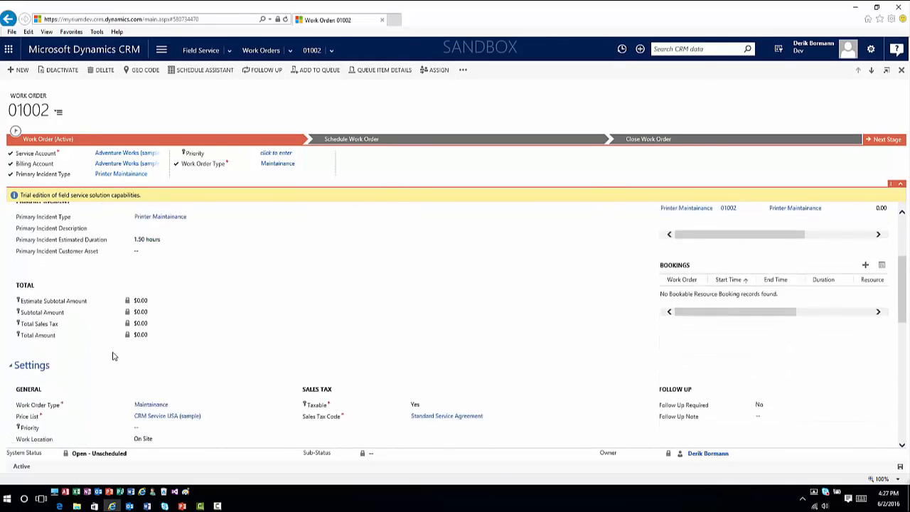
pyautogui.scroll(-3, 114, 353)
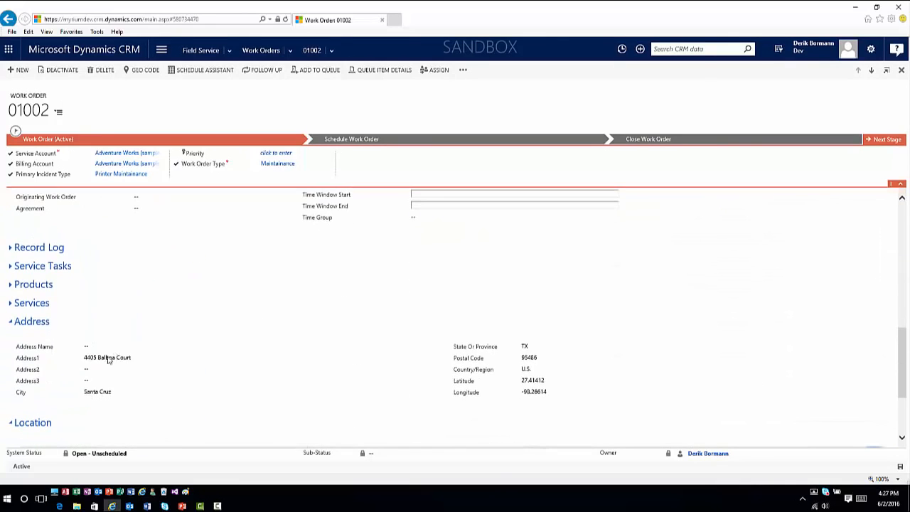
pyautogui.click(11, 269)
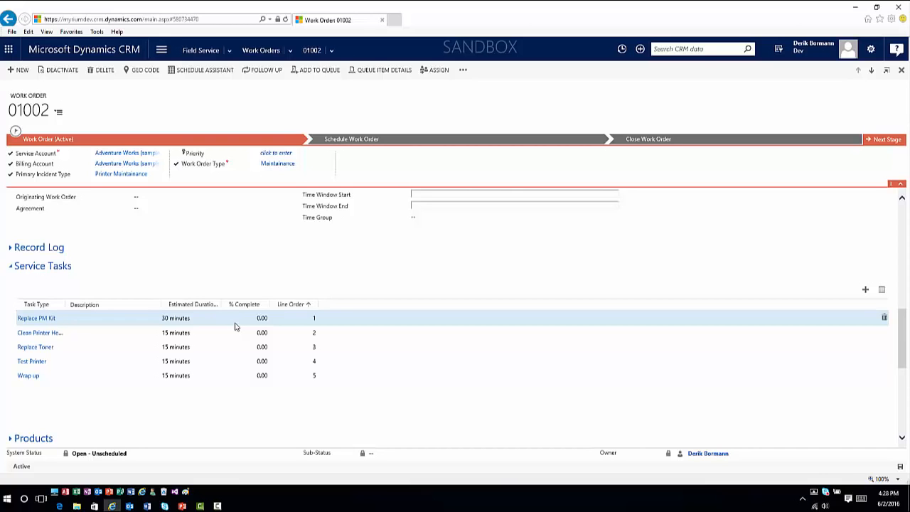
pyautogui.scroll(6, 257, 359)
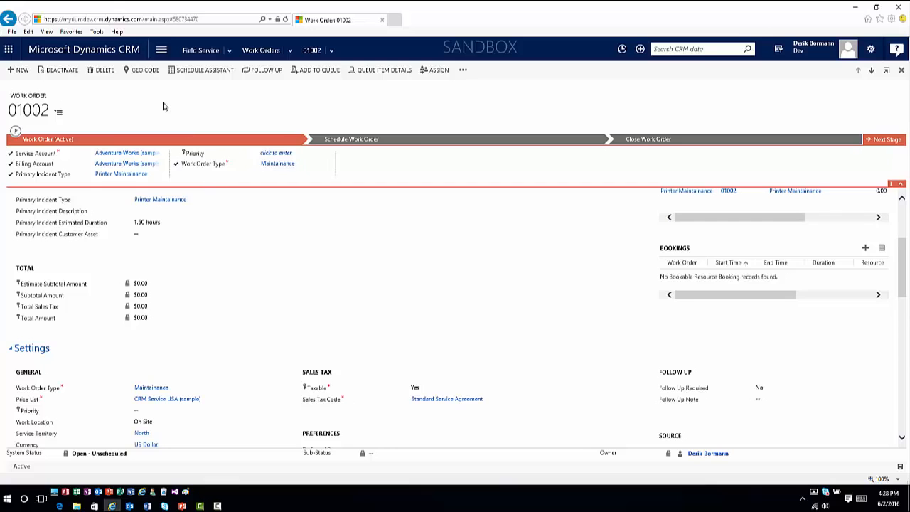
# Step: Open the Schedule Board and apply a filter that also includes the East and South service territories
pyautogui.click(229, 51)
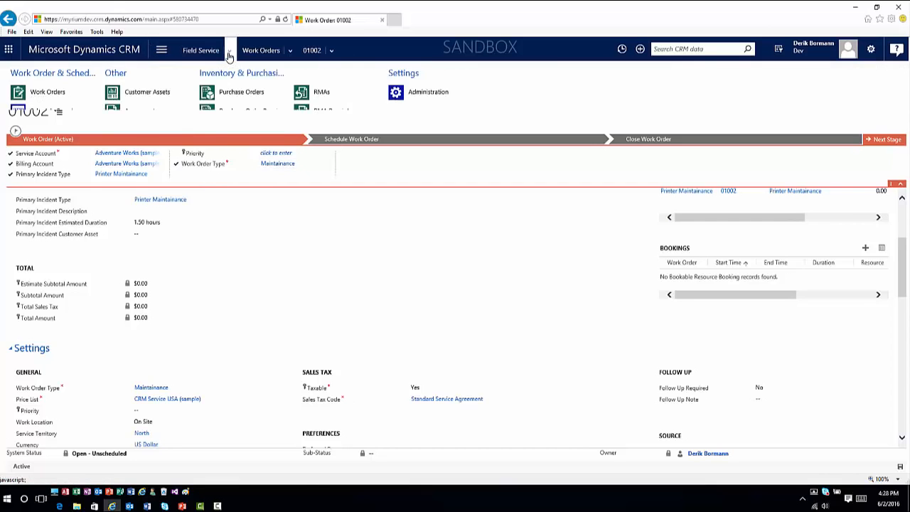
pyautogui.click(51, 110)
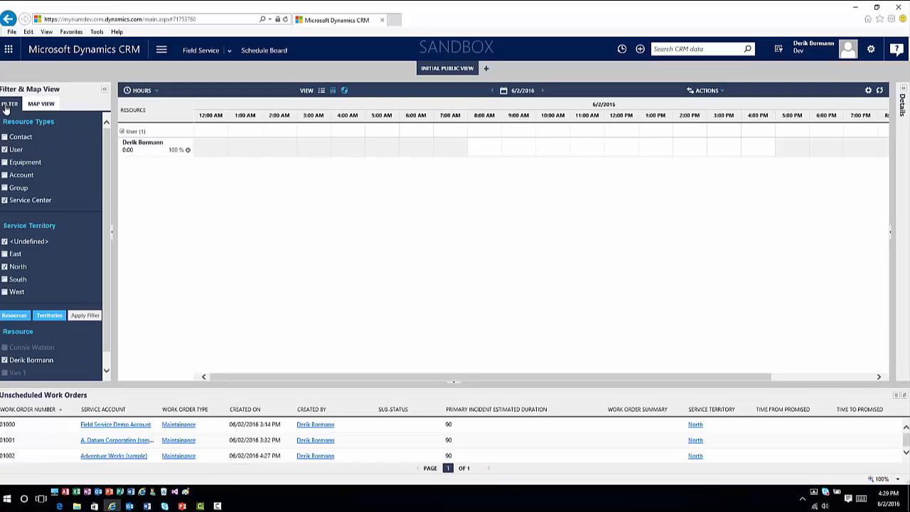
pyautogui.click(5, 254)
pyautogui.click(5, 279)
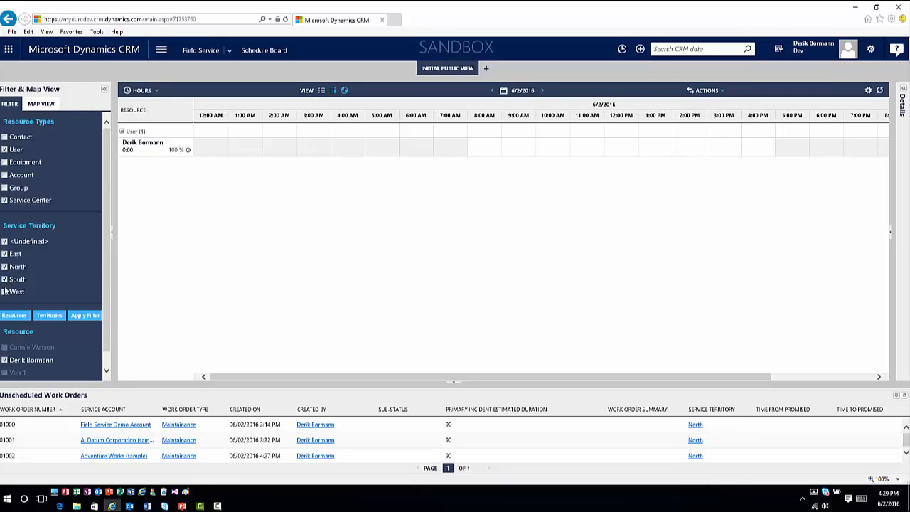
pyautogui.click(93, 318)
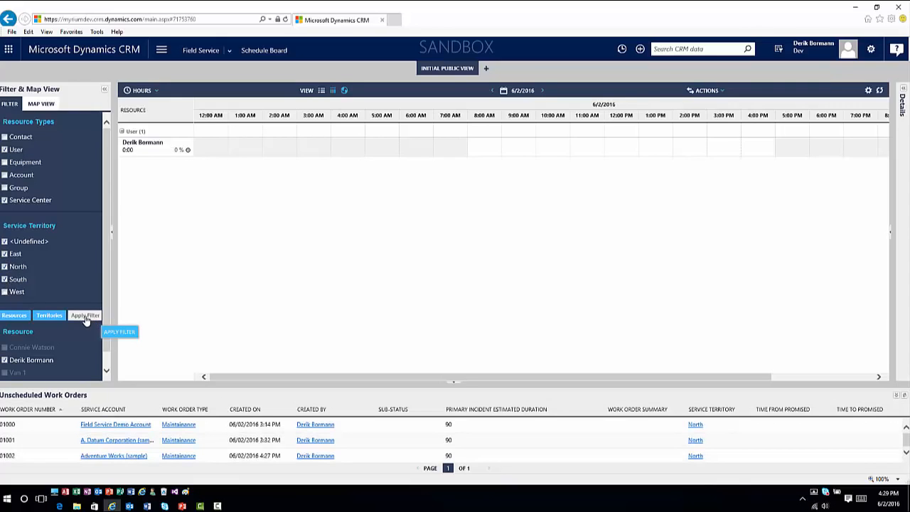
# Step: Add the West service territory and the first listed resource to the board's filter and apply it
pyautogui.click(5, 292)
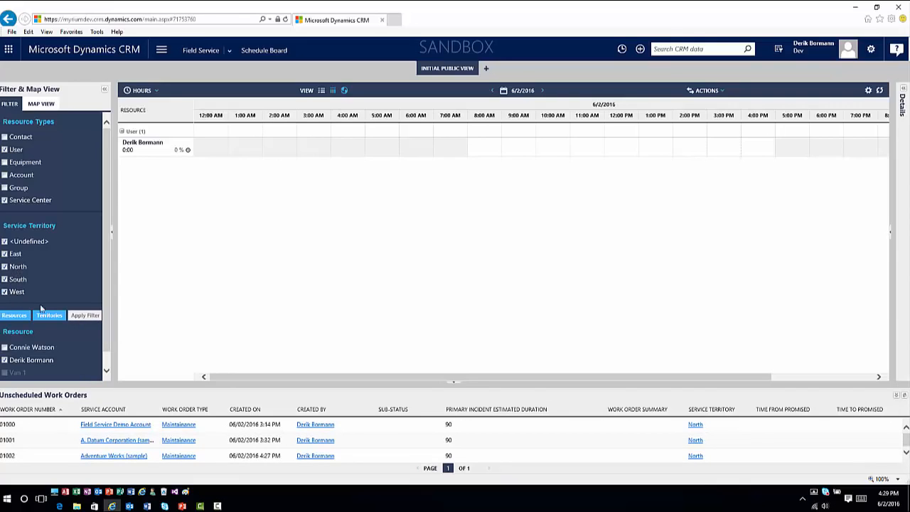
pyautogui.click(78, 318)
pyautogui.click(5, 348)
pyautogui.click(86, 316)
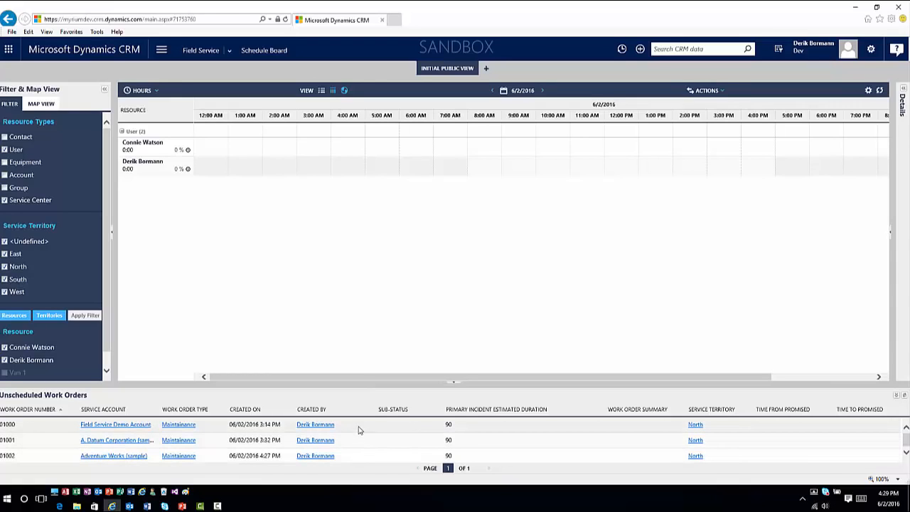
# Step: Schedule the demo account order for the first user at about 8:30 AM, A. Datum and Adventure Works for the second at 10:00 AM and 12:15 PM
pyautogui.moveTo(359, 433); pyautogui.dragTo(492, 147)
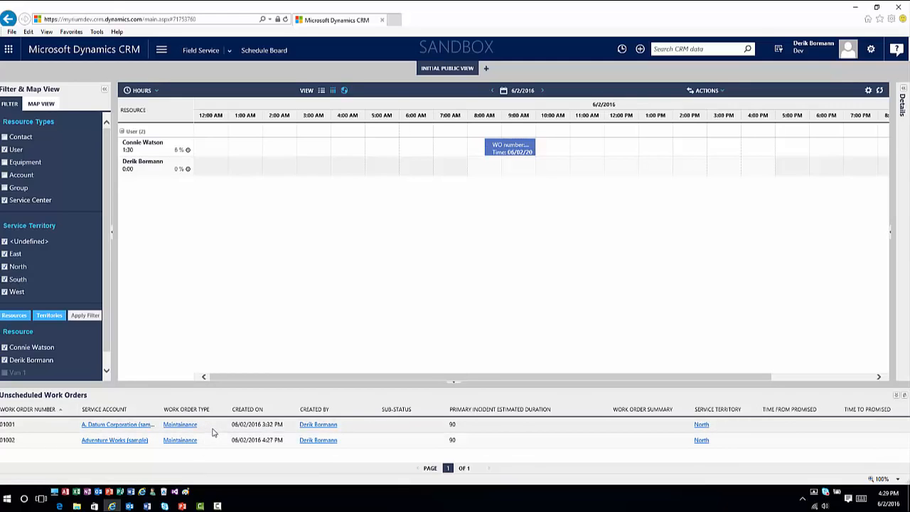
pyautogui.moveTo(212, 430); pyautogui.dragTo(541, 172)
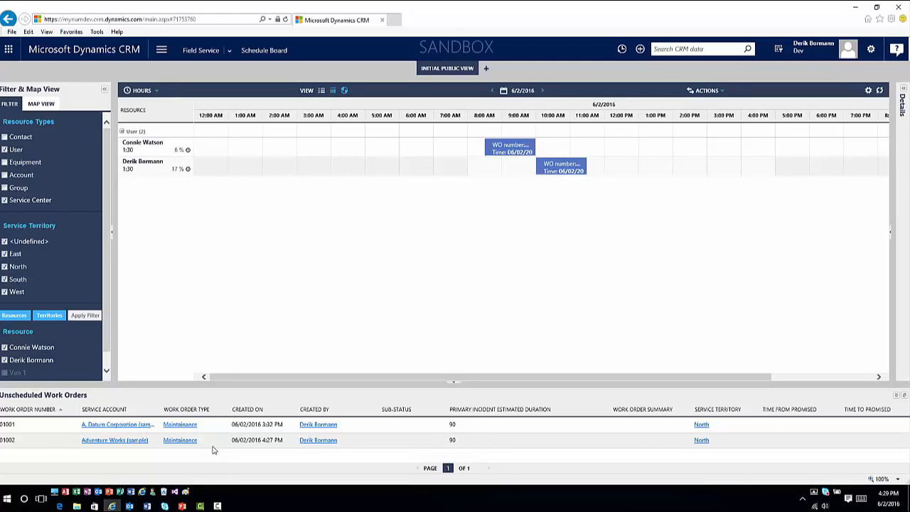
pyautogui.moveTo(213, 426); pyautogui.dragTo(617, 197)
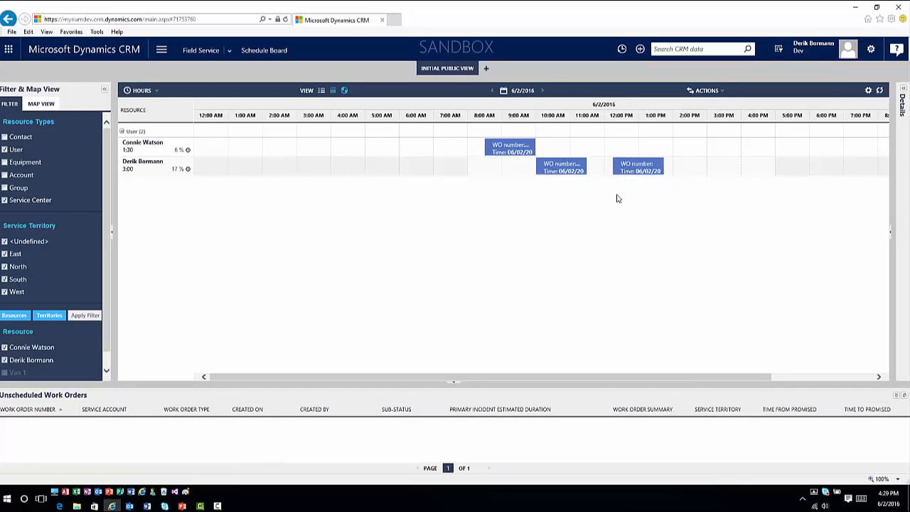
# Step: Show the Schedule Board's map view beside the scheduled bookings
pyautogui.click(41, 104)
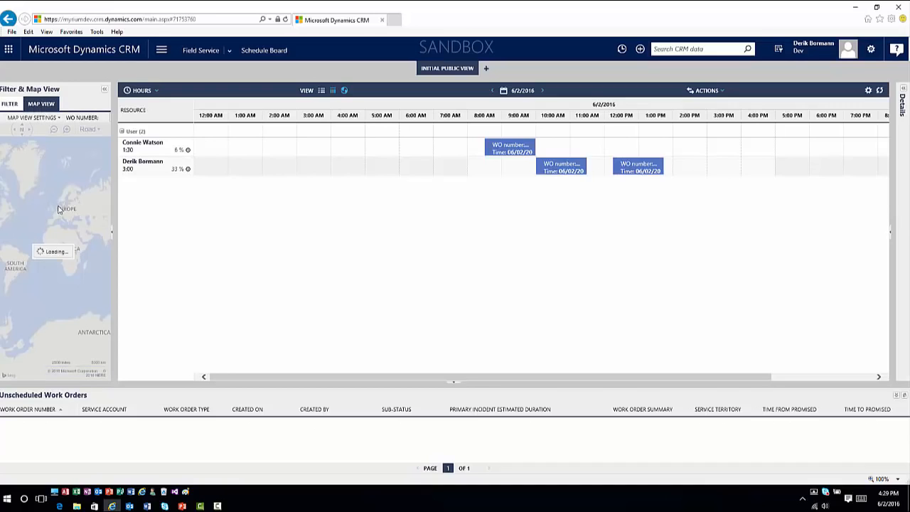